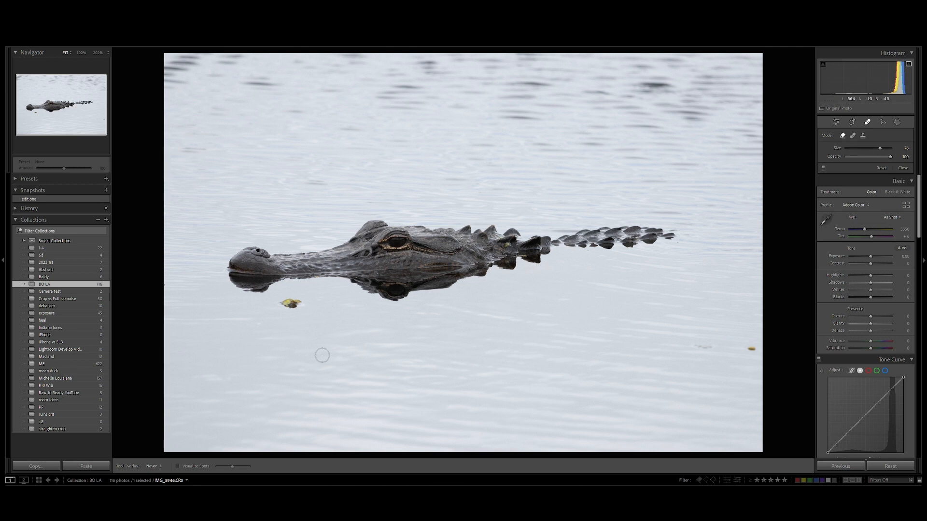
- Remove the floating leaves and debris from the water around the alligator, then finish retouching
scroll(321, 356, "up", 2)
scroll(293, 303, "up", 1)
left_click(292, 303)
scroll(753, 354, "down", 2)
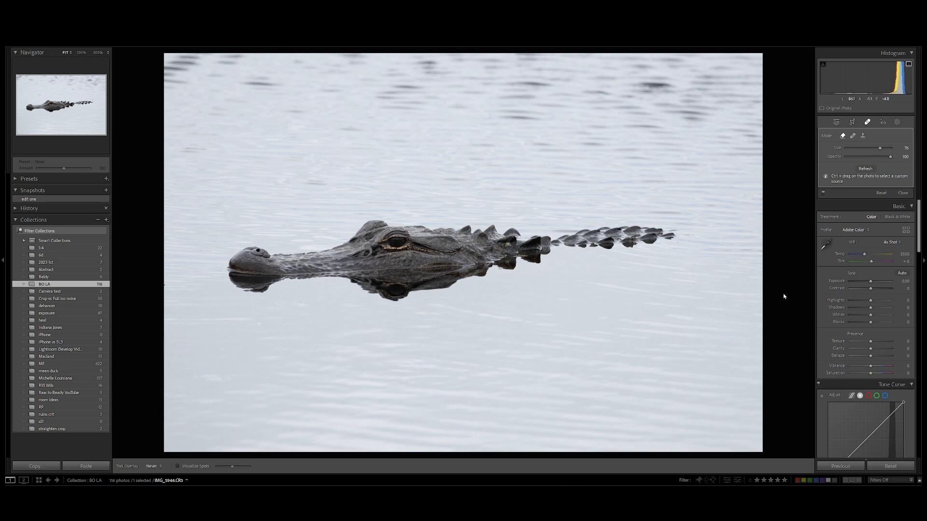
left_click(901, 193)
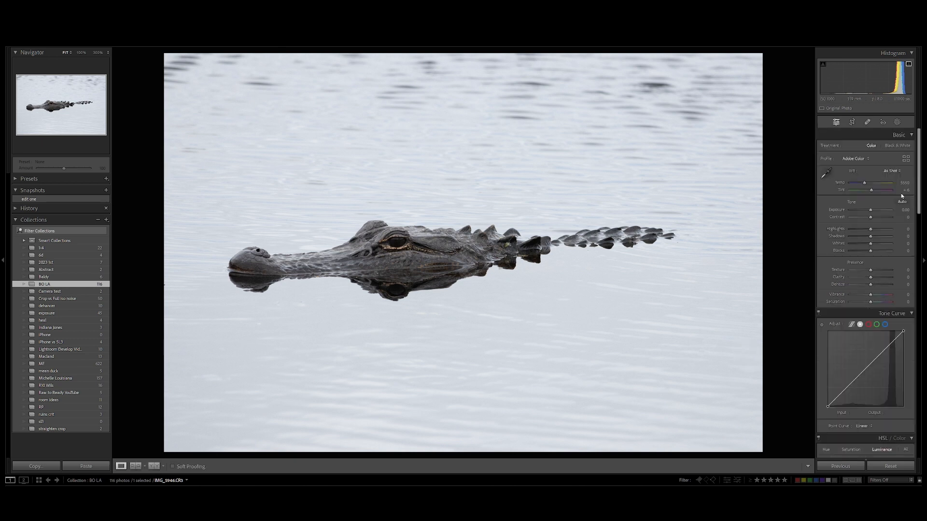
- Create an automatic subject mask covering the alligator
left_click(899, 124)
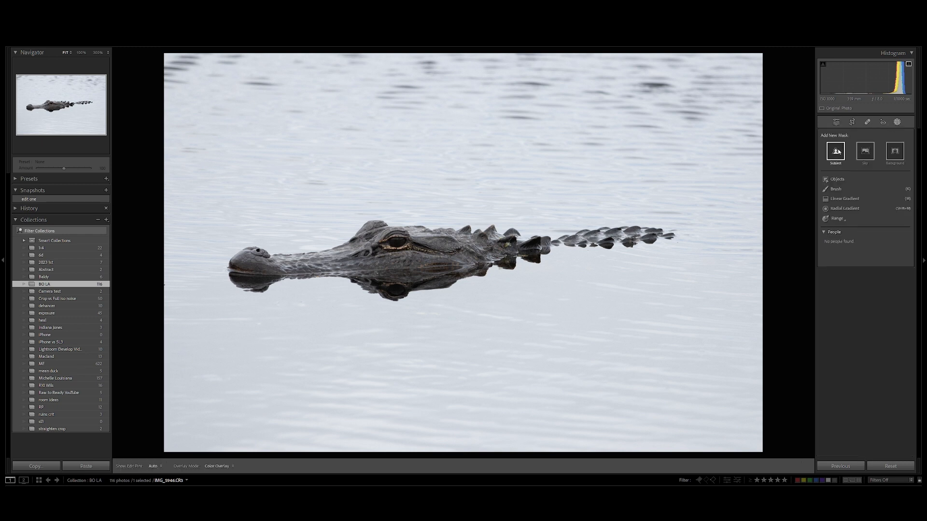
left_click(841, 152)
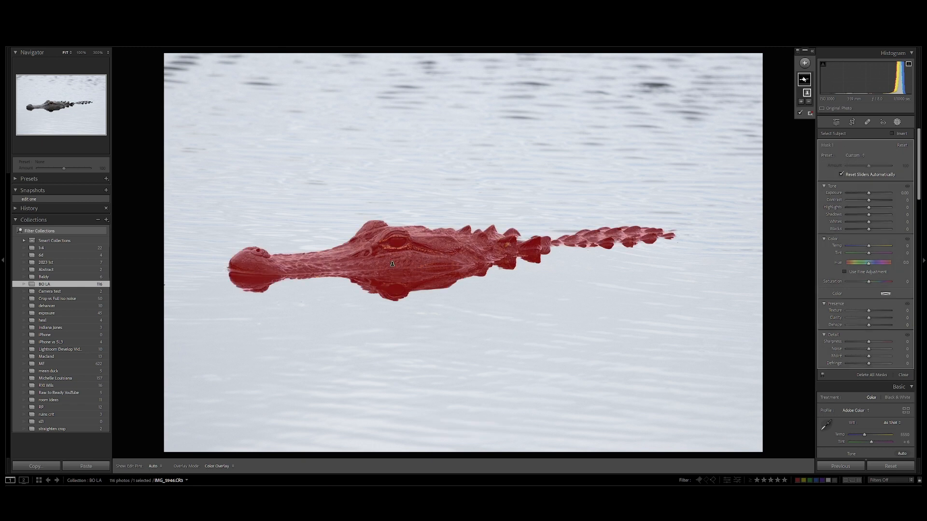
- Duplicate and invert the alligator mask to cover the water, with Texture at -48 and Clarity at -33
right_click(804, 79)
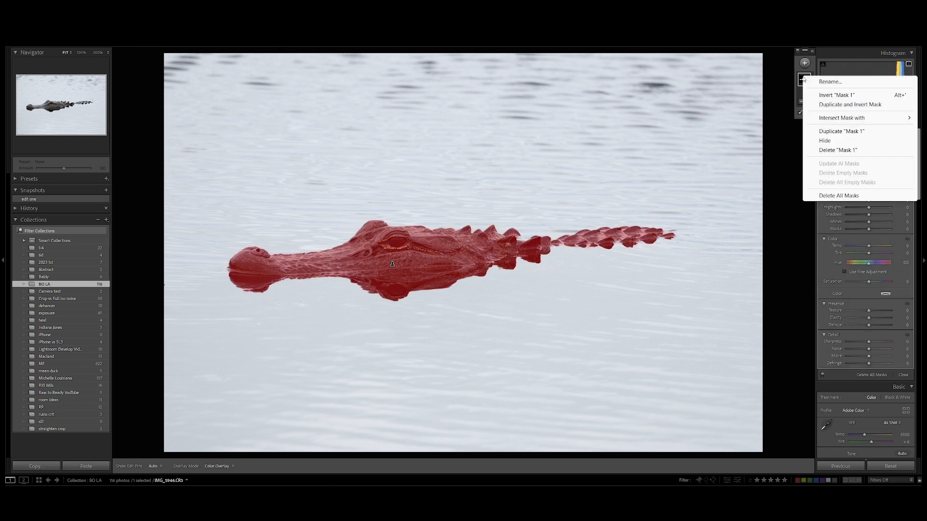
left_click(845, 107)
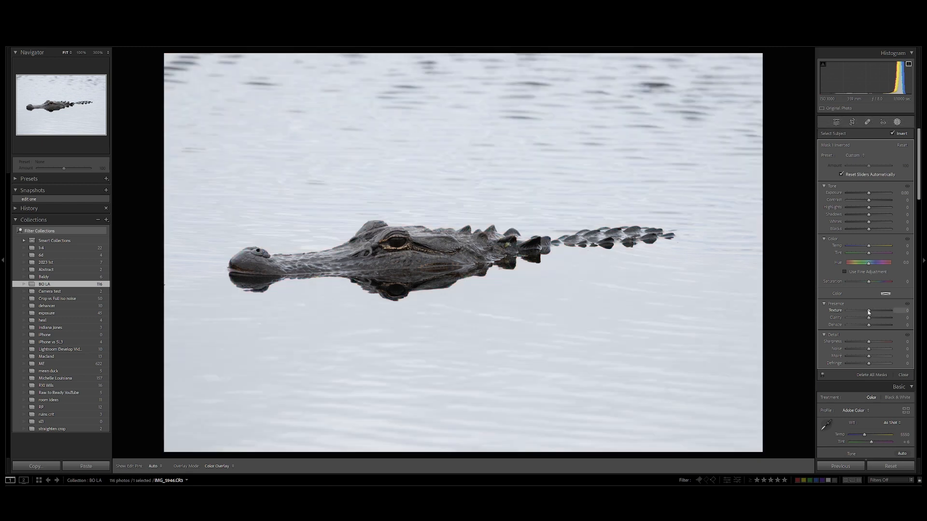
left_click_drag(868, 312, 861, 319)
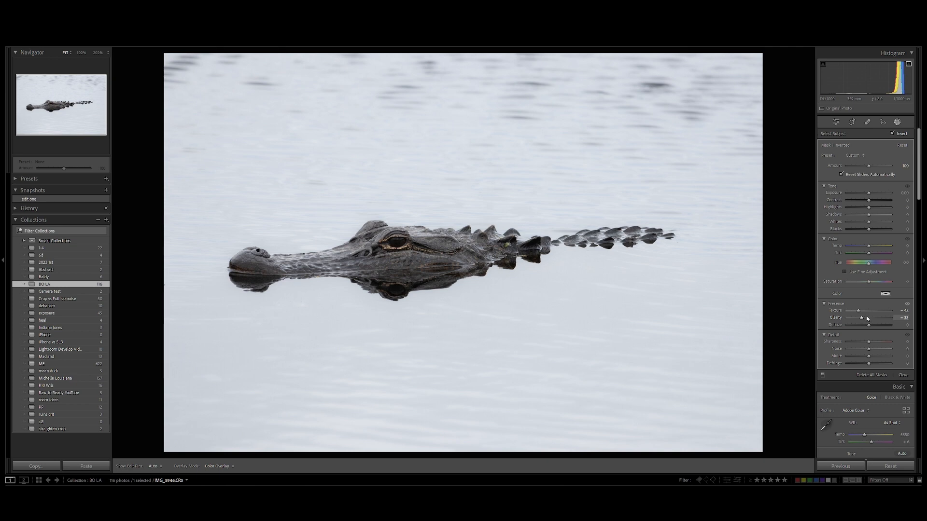
- Adjust the alligator mask's tone to Contrast 33, Highlights -33 and Blacks -32
left_click(805, 97)
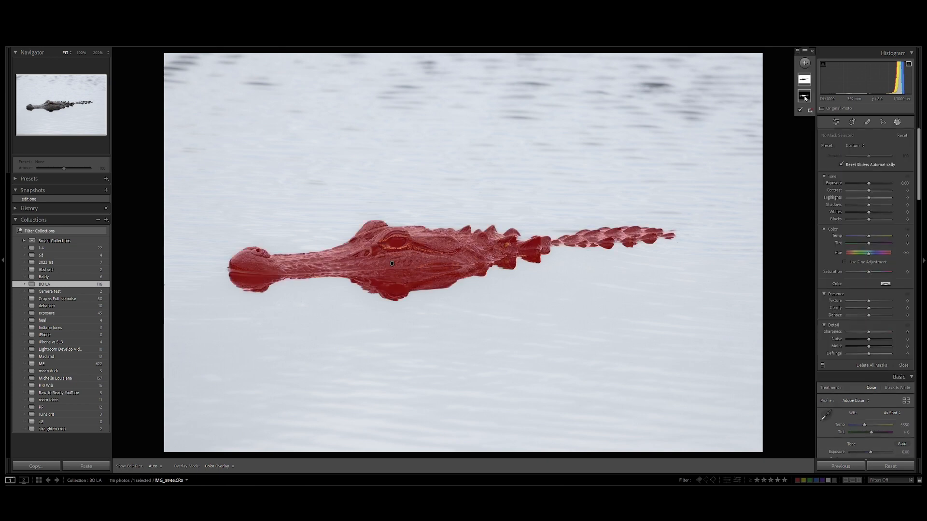
left_click(805, 98)
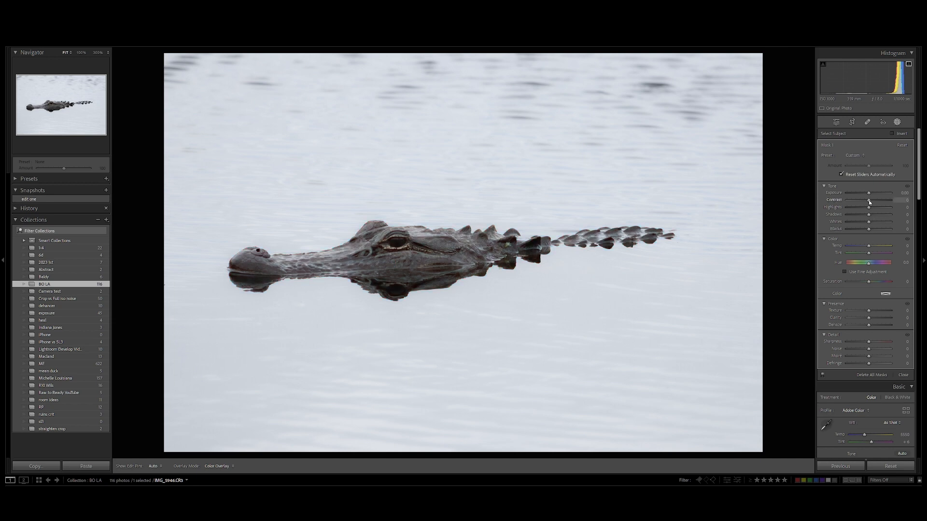
mouse_move(868, 201)
left_mouse_down()
mouse_move(866, 232)
mouse_move(866, 210)
left_mouse_up()
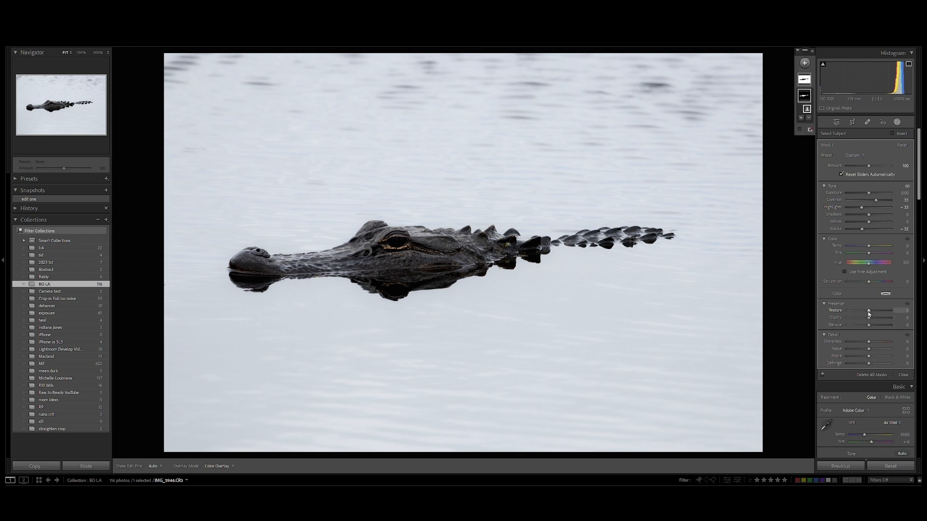
- Set the alligator mask's Texture to 48 and Saturation to 40, and raise its Exposure slightly
left_click_drag(868, 310, 878, 311)
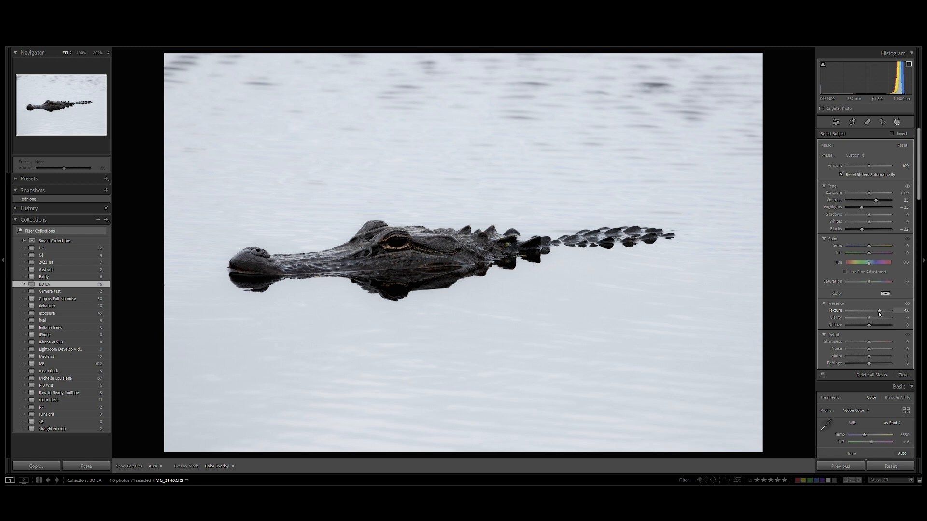
left_click_drag(868, 283, 877, 285)
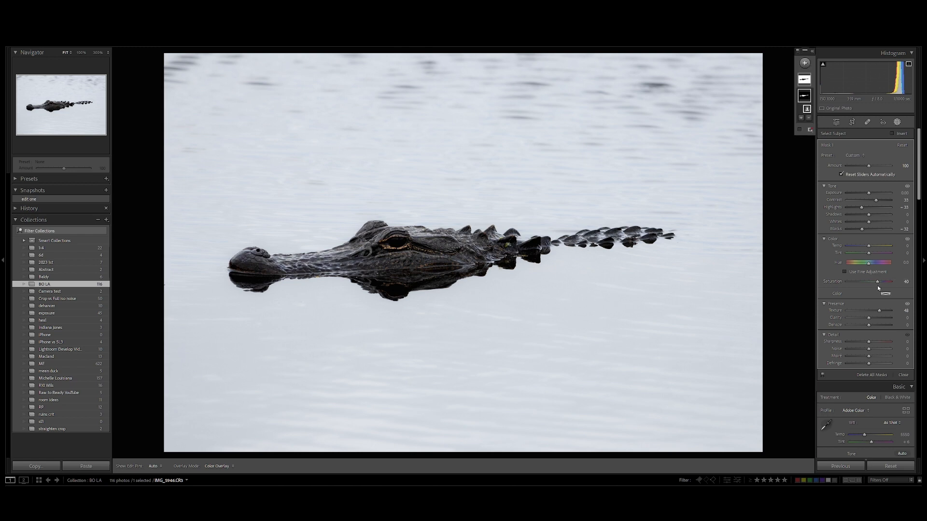
left_click_drag(869, 197, 871, 199)
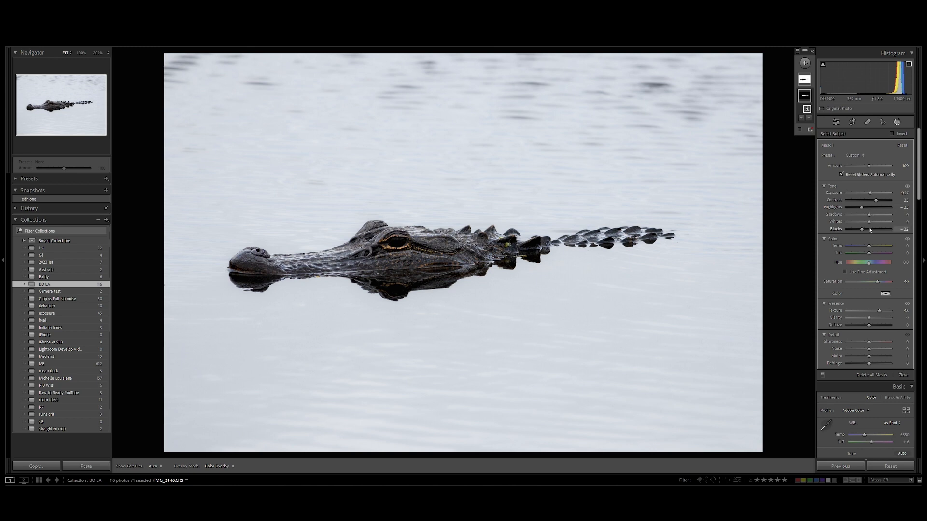
- Add a linear gradient mask over the upper water, with Shadows at about 65 and Clarity at -57
left_click(808, 65)
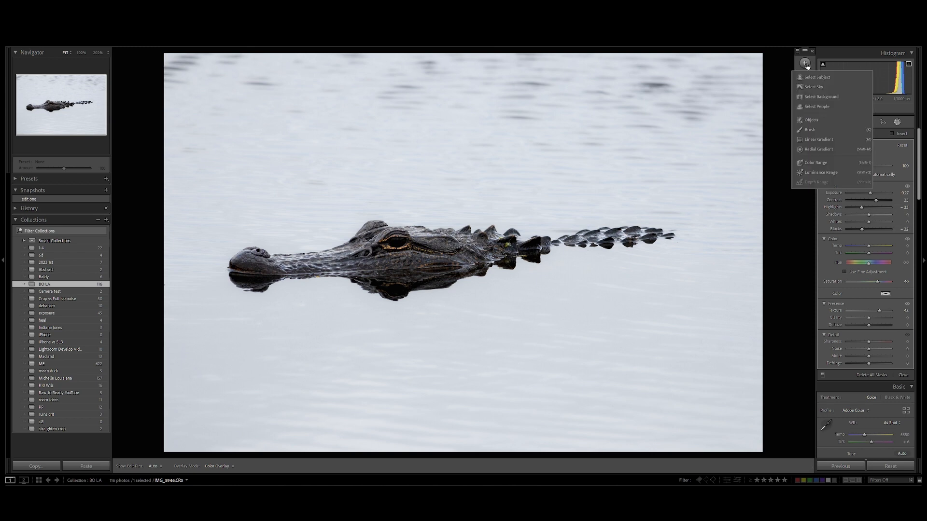
left_click(819, 140)
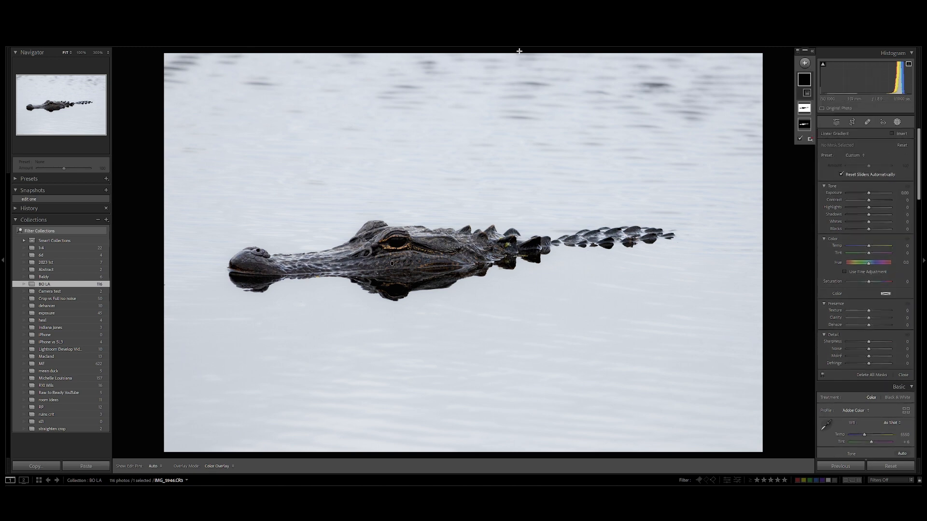
left_click_drag(520, 58, 511, 196)
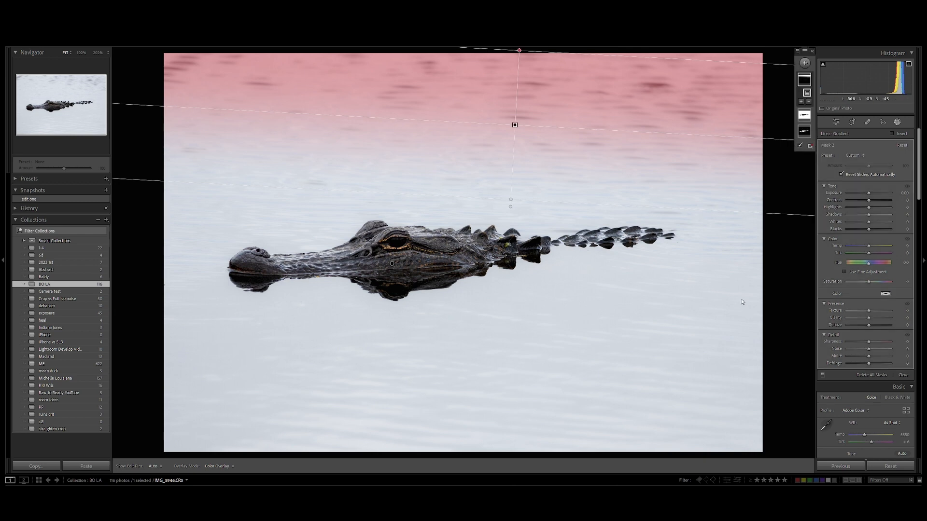
left_click_drag(869, 216, 884, 216)
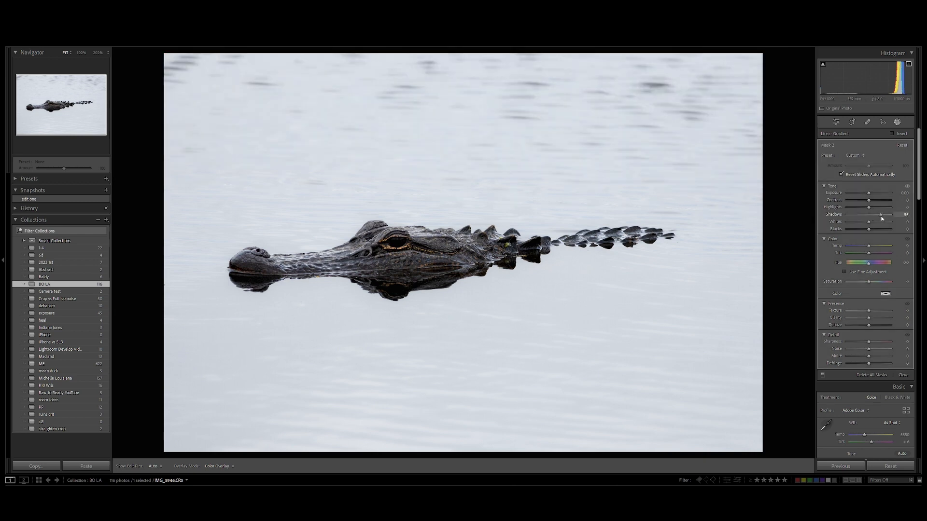
mouse_move(869, 319)
left_mouse_down()
mouse_move(847, 319)
mouse_move(858, 319)
left_mouse_up()
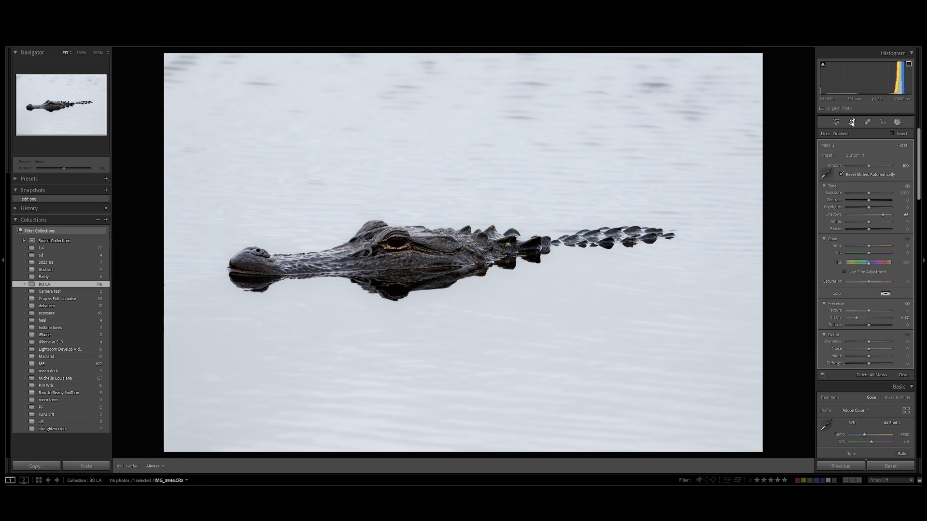
- Crop the photo slightly tighter around the alligator at the original aspect ratio and reposition it within the frame
left_click(852, 122)
left_click_drag(167, 450, 184, 438)
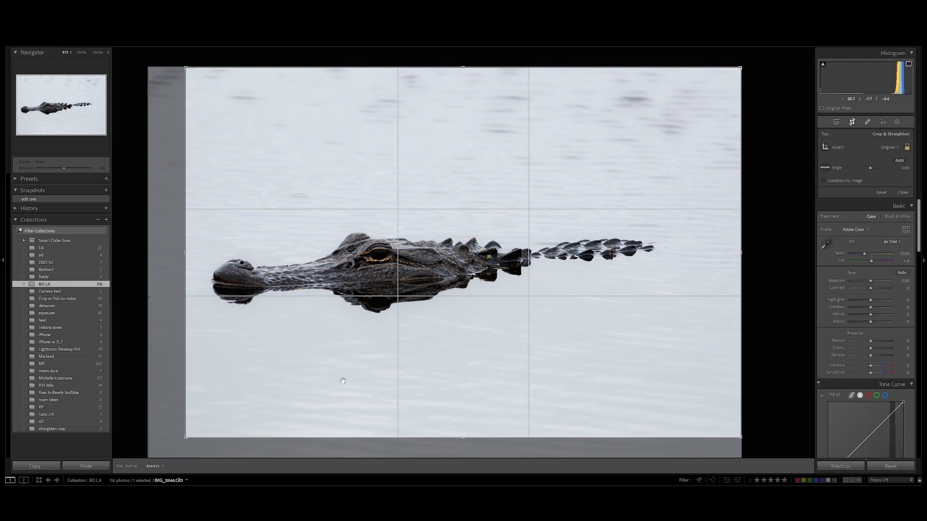
left_click_drag(343, 380, 374, 386)
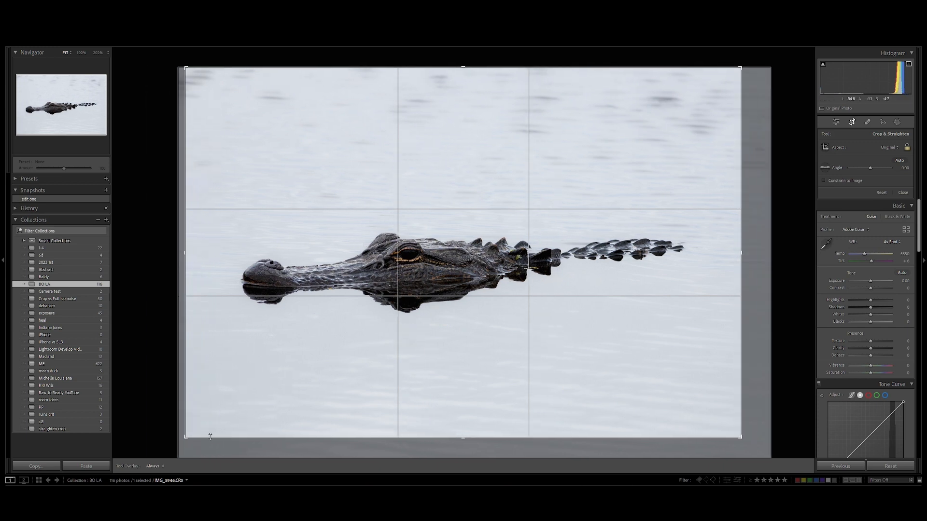
left_click_drag(186, 438, 190, 434)
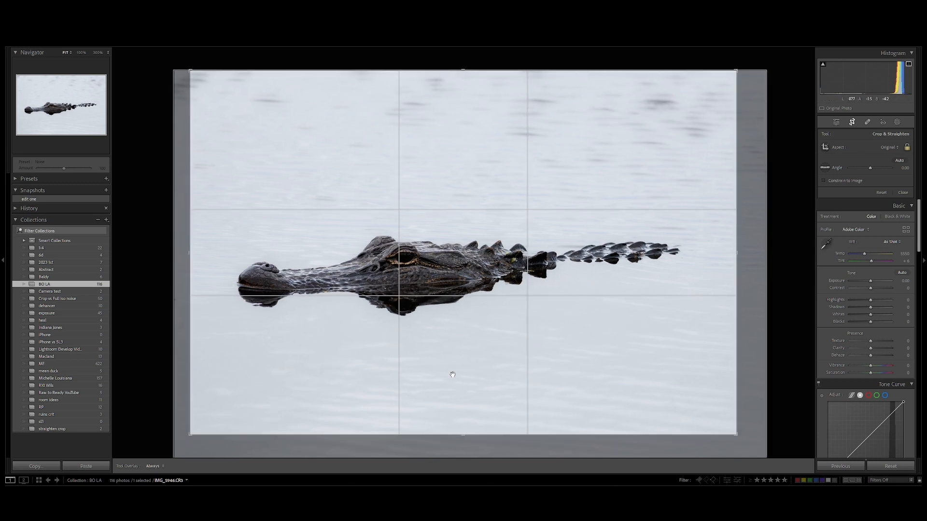
key("Return")
- Reposition the photo within the crop so the alligator sits farther right, leaving more water ahead of its snout
key("r")
left_click_drag(461, 271, 488, 276)
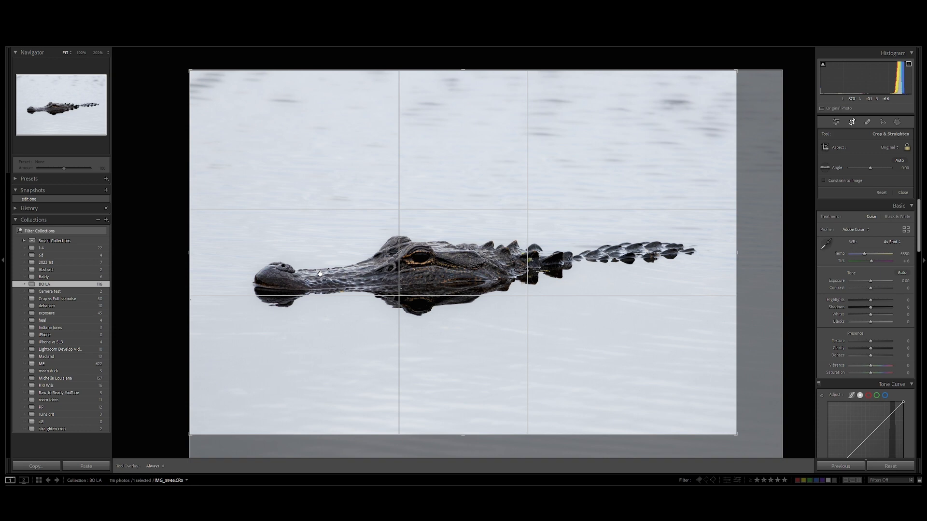
key("Return")
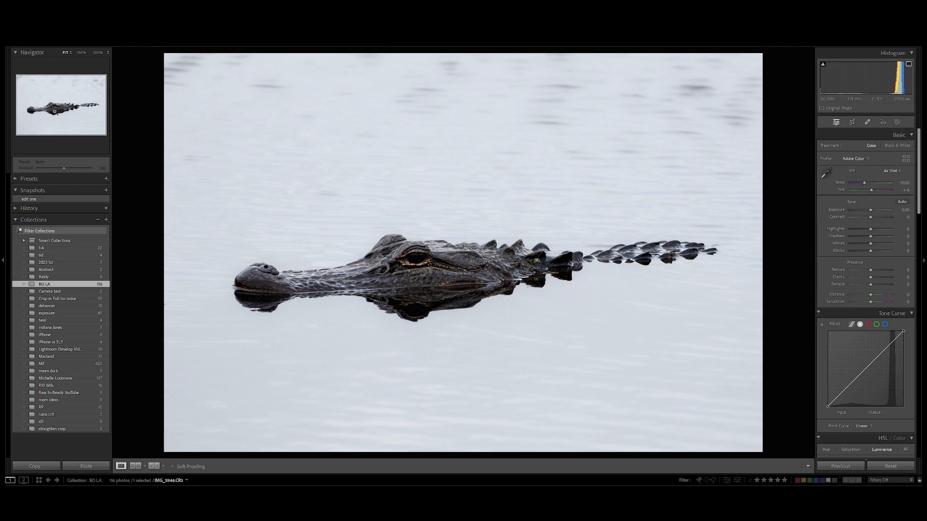
- Remove the bright speck and the small yellow leaf along the waterline beneath the alligator's snout
left_click(48, 114)
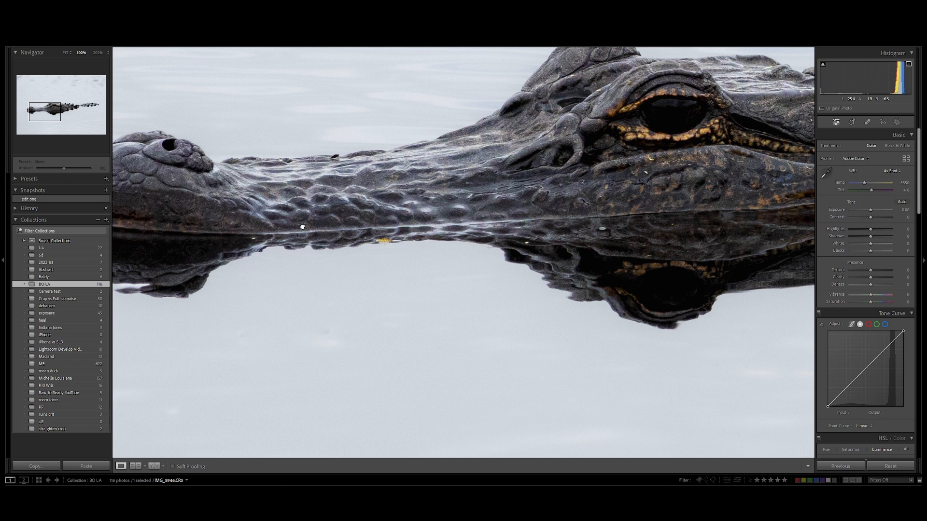
left_click_drag(302, 227, 398, 234)
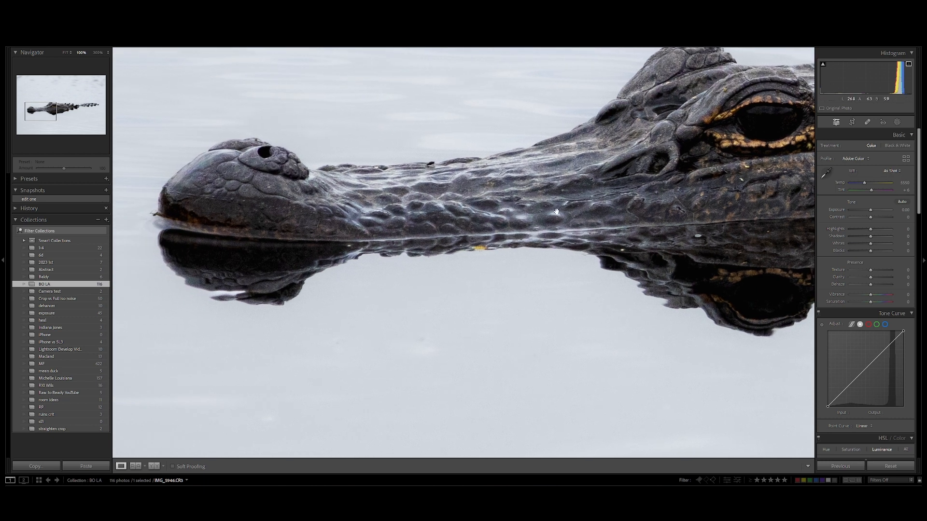
left_click(868, 123)
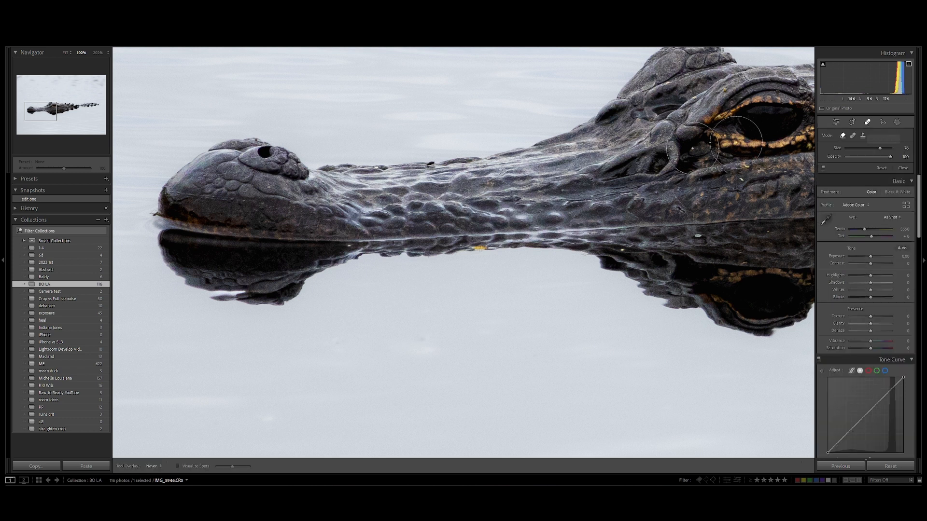
scroll(339, 265, "down", 10)
scroll(349, 246, "down", 2)
left_click(349, 247)
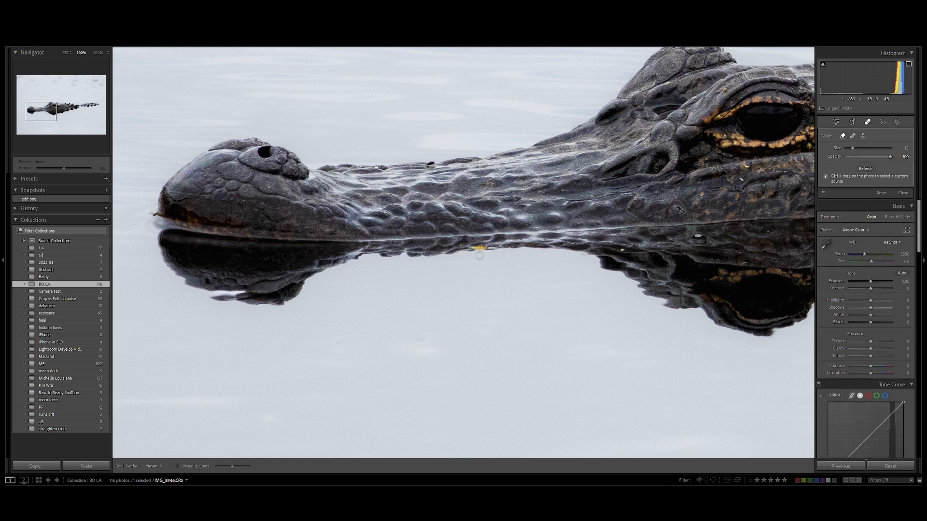
scroll(479, 249, "up", 5)
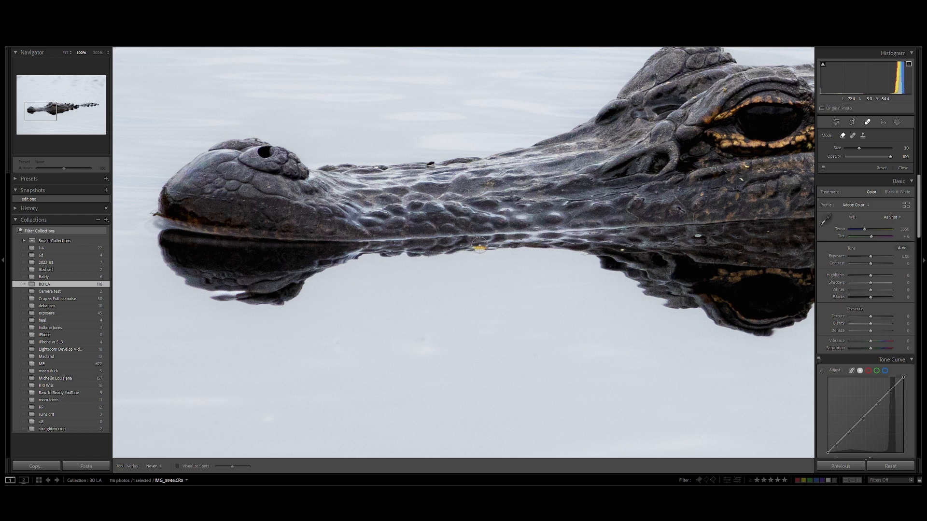
left_click(514, 282)
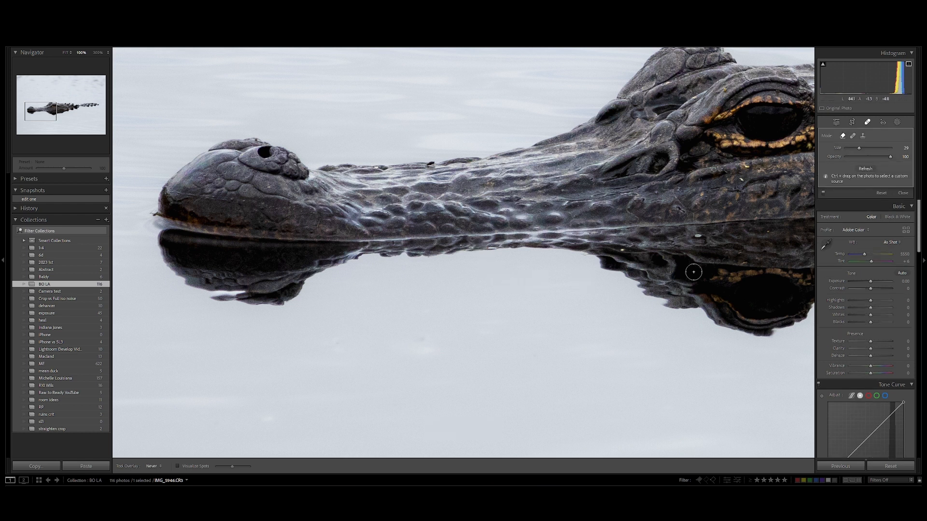
- Remove the small bright specks from the dark reflection below the alligator's jaw
scroll(704, 247, "down", 4)
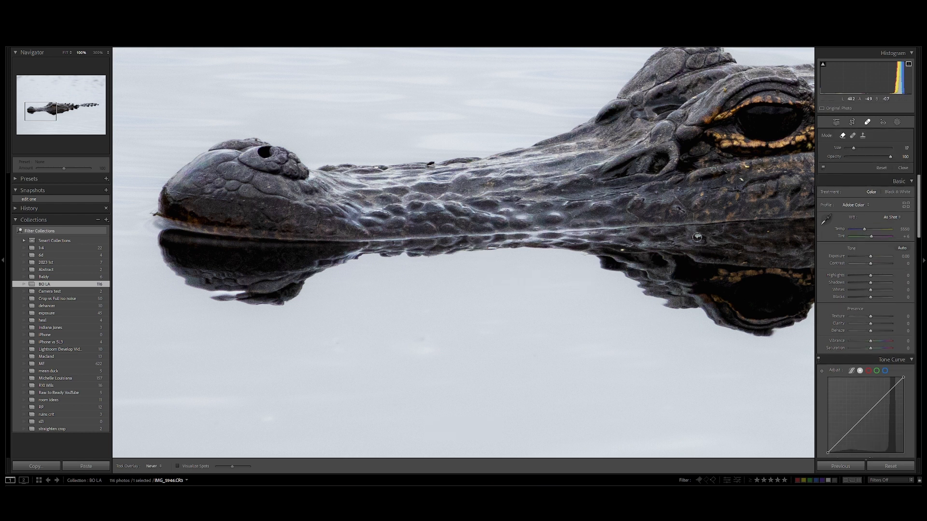
left_click(652, 259)
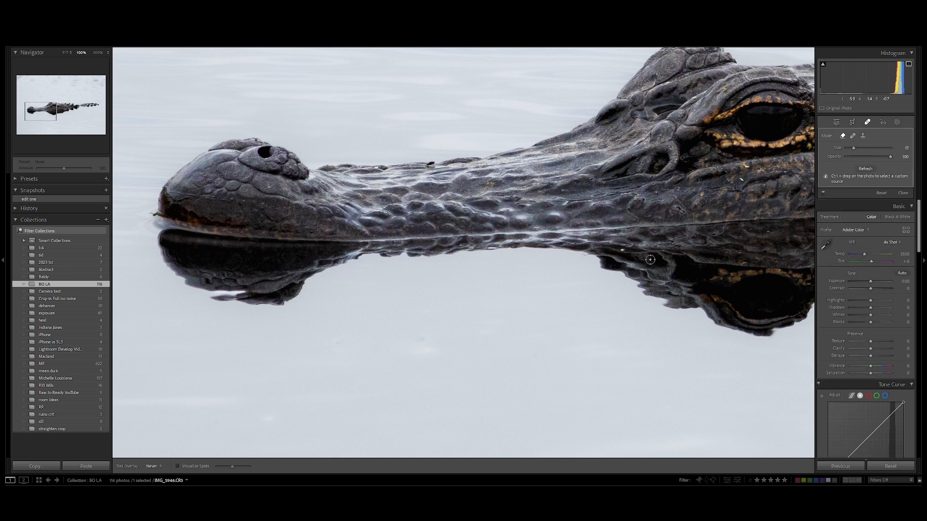
scroll(623, 249, "down", 3)
left_click(622, 249)
scroll(758, 243, "up", 2)
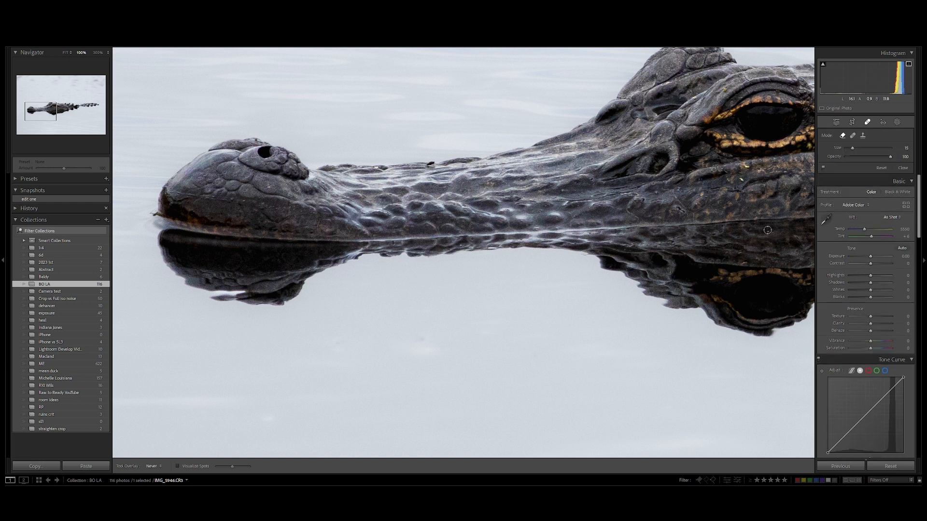
left_click(768, 230)
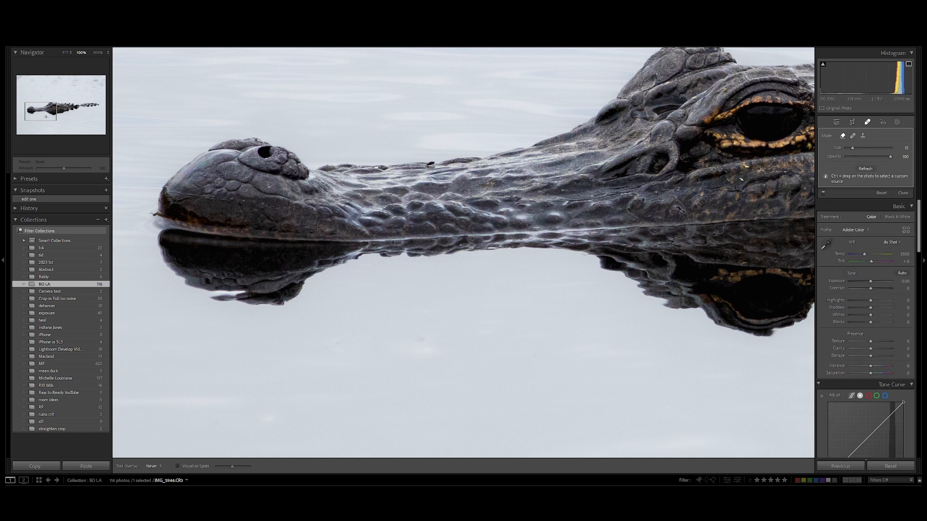
- Remove the small speck along the waterline beneath the rear of the alligator's jaw
left_click_drag(46, 114, 62, 109)
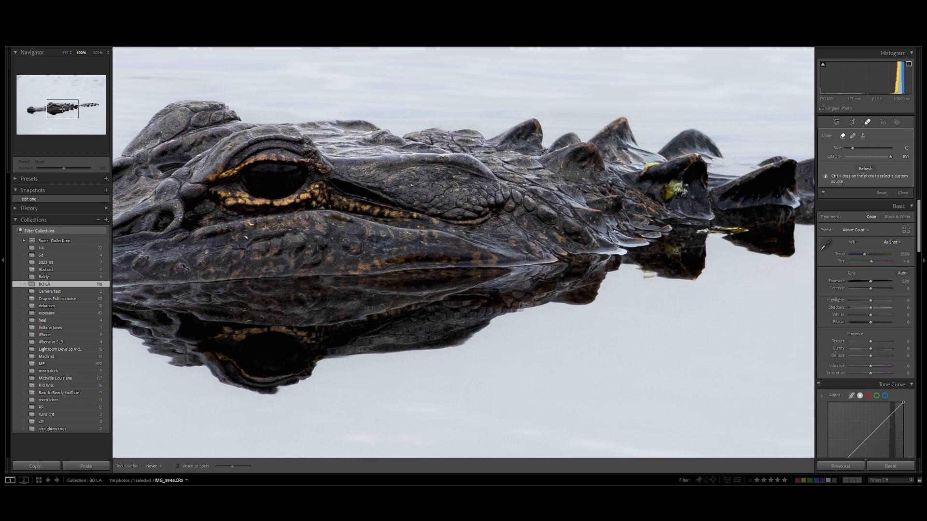
scroll(481, 277, "down", 1)
left_click(480, 276)
left_click_drag(68, 105, 48, 108)
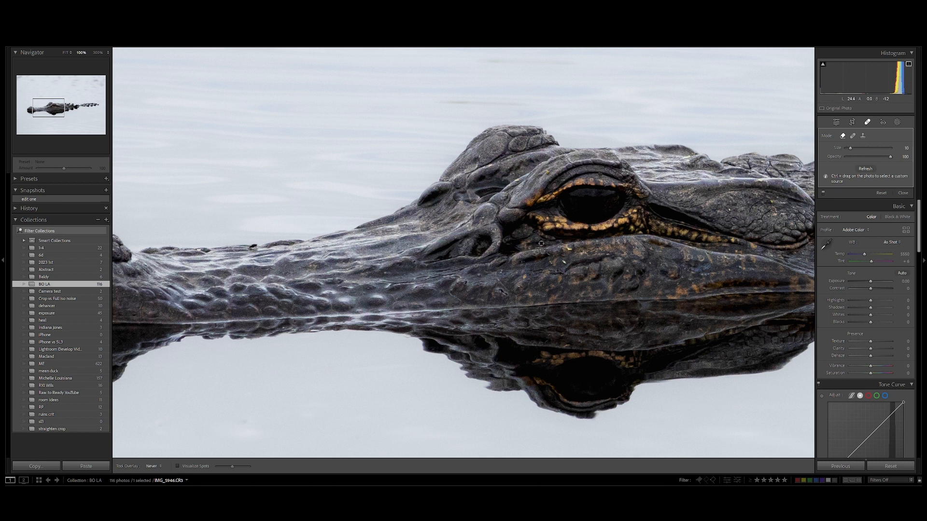
- Remove the small bright speck on the alligator's cheek just below and in front of the eye
scroll(563, 263, "up", 2)
left_click(563, 262)
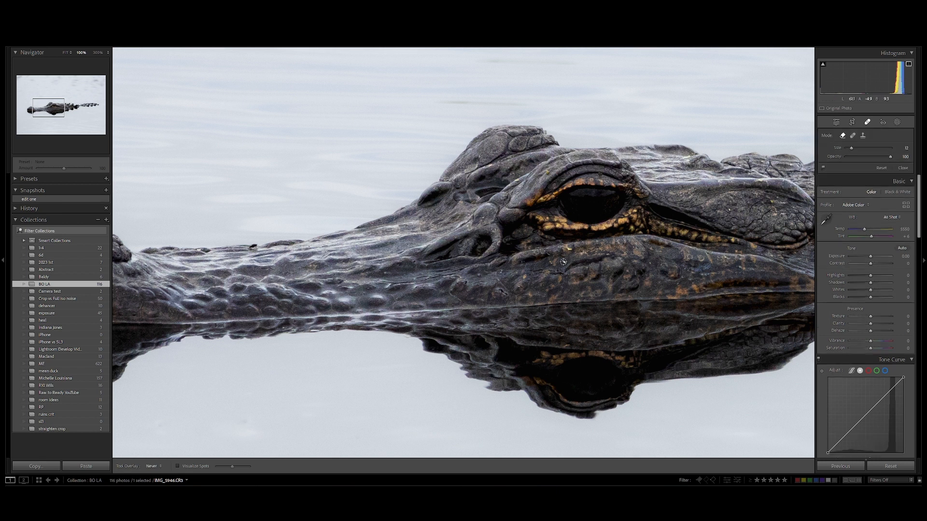
left_click(564, 262)
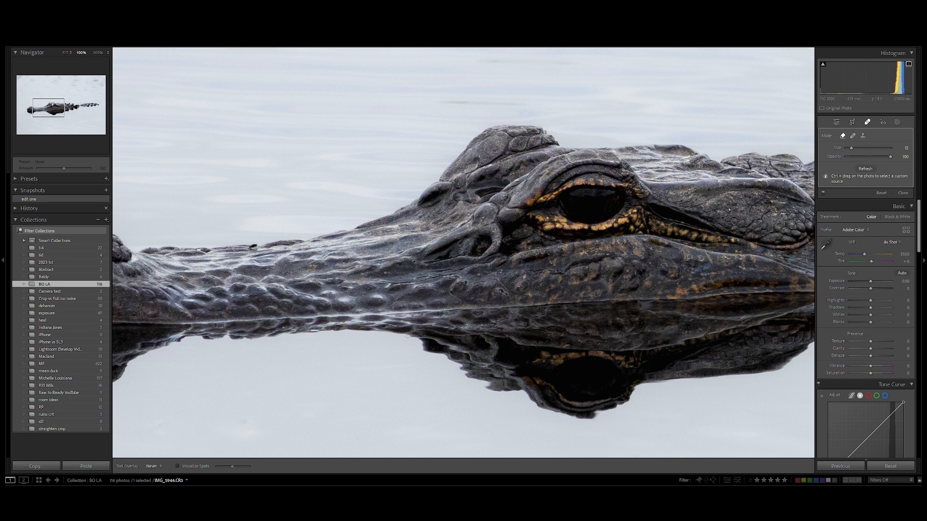
- Sharpen the photo with Amount 79, Radius 1.4 and Detail 52, and raise Masking strongly to restrict sharpening to the alligator's edges
mouse_move(57, 108)
left_mouse_down()
mouse_move(66, 107)
mouse_move(58, 108)
left_mouse_up()
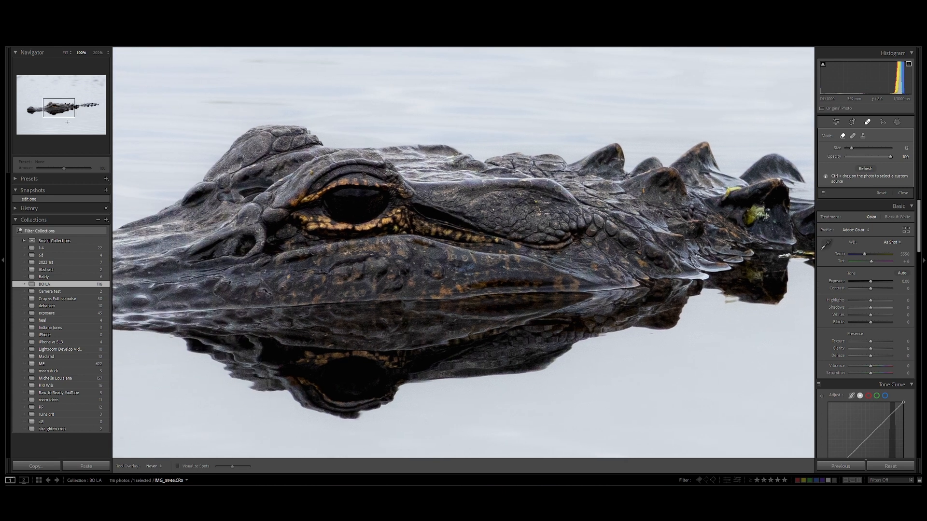
double_click(69, 120)
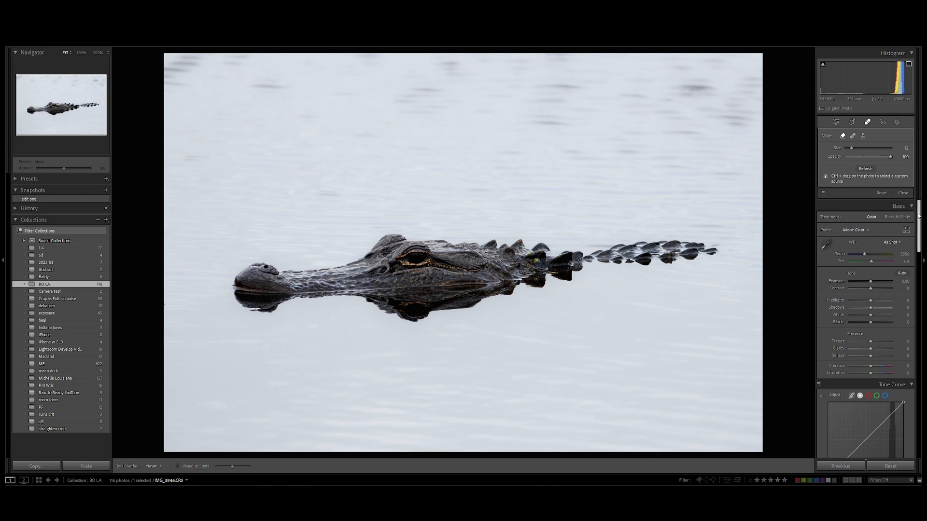
left_click_drag(918, 216, 922, 325)
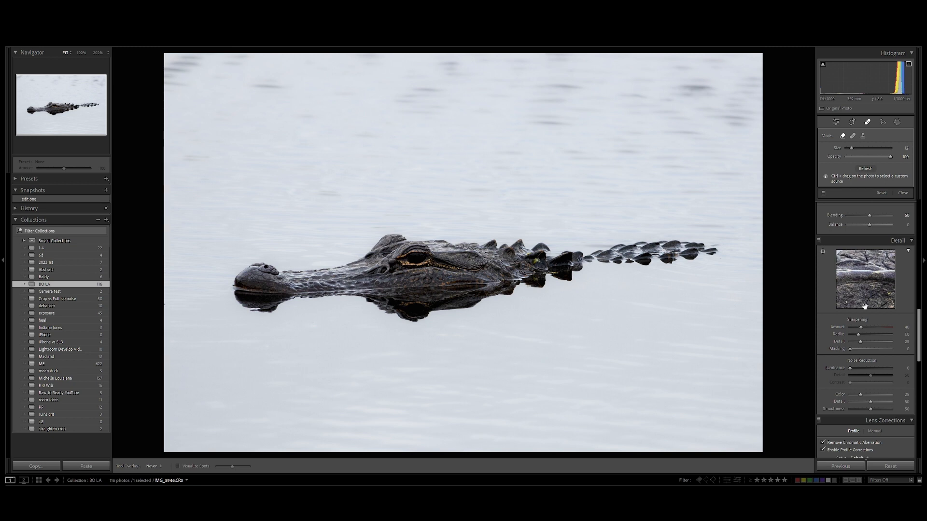
left_click_drag(861, 326, 860, 326)
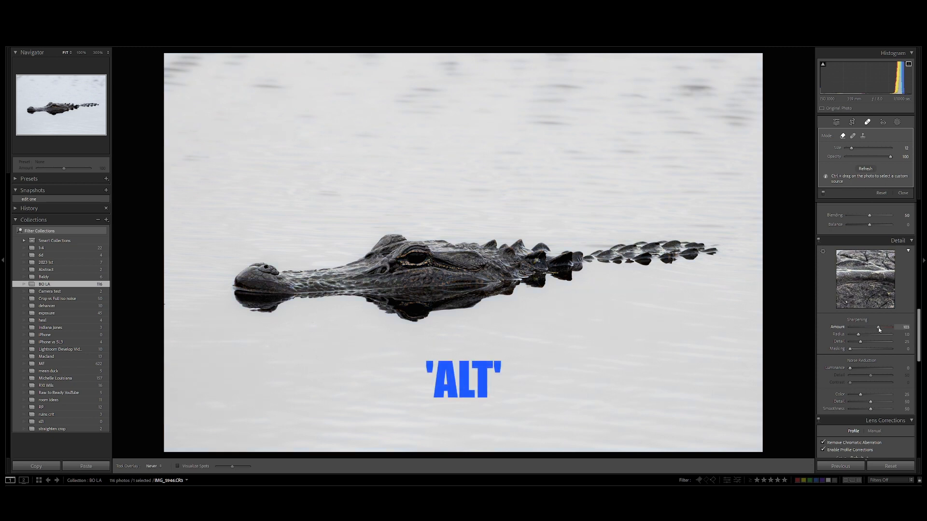
left_click_drag(877, 327, 884, 351)
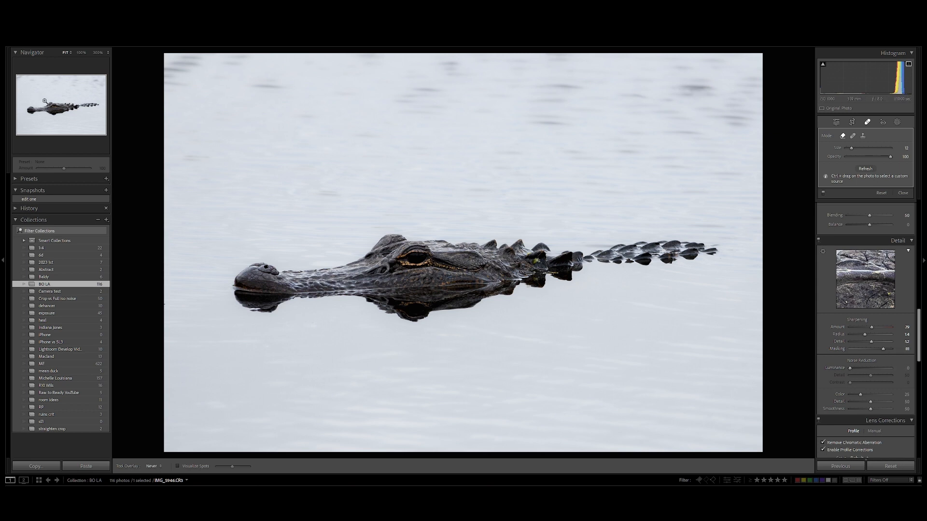
- Reduce the photo's noise with Luminance set to 45 and Color set to 88, checking the alligator's head at 100%
left_click(56, 111)
left_click(56, 111)
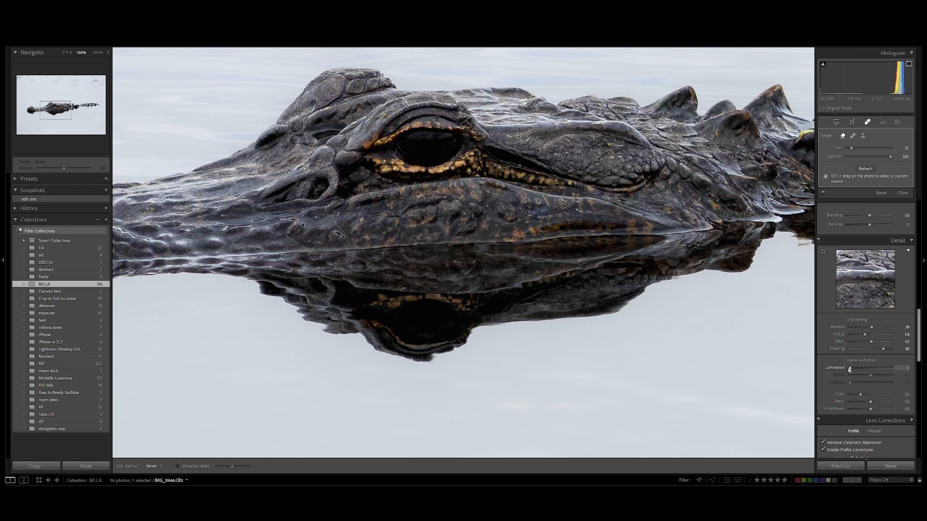
left_click_drag(850, 369, 868, 368)
left_click_drag(860, 395, 887, 395)
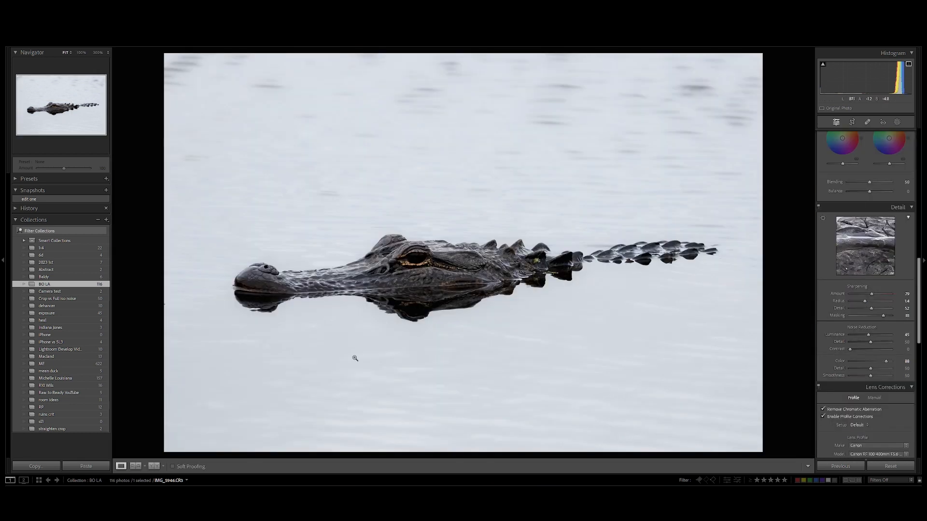
- Turn on spot visualization for the Remove tool and raise its threshold to near maximum to reveal faint spots in the water
left_click(867, 121)
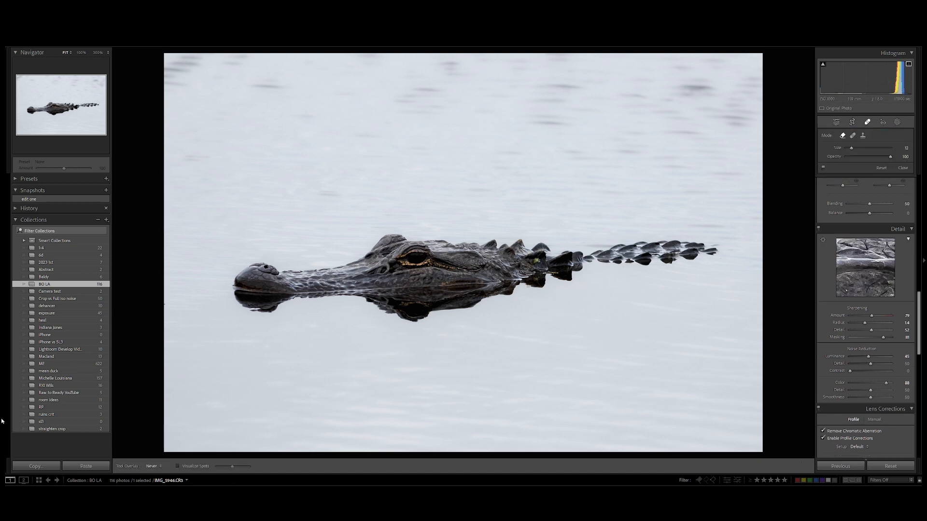
left_click(179, 467)
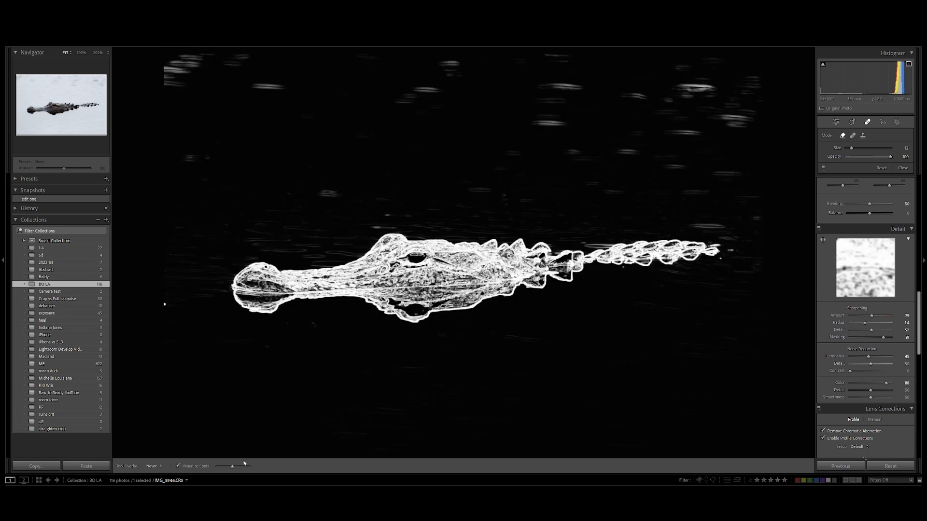
left_click_drag(232, 468, 249, 470)
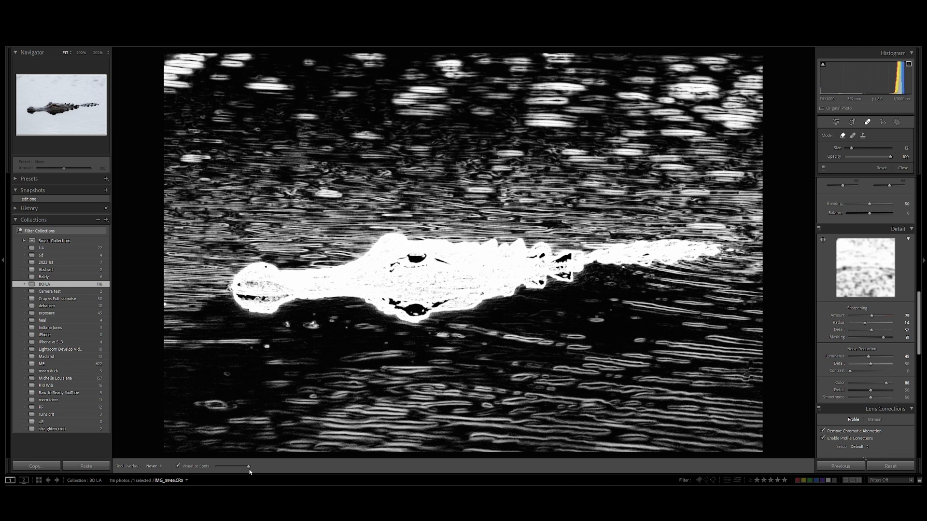
left_click_drag(247, 470, 249, 470)
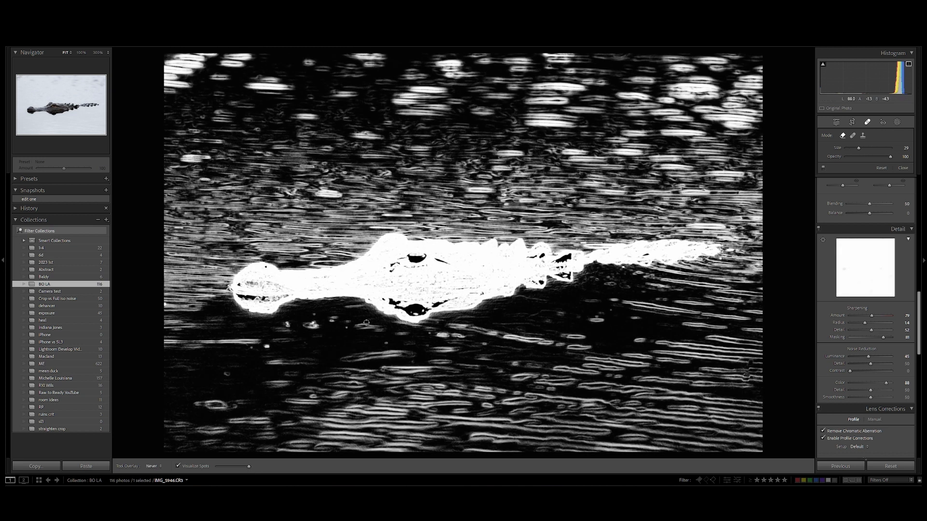
- Remove the faint spots in the water below the alligator's snout with a resized brush, and turn off spot visualization
scroll(373, 327, "up", 10)
scroll(269, 345, "down", 3)
left_click(257, 347)
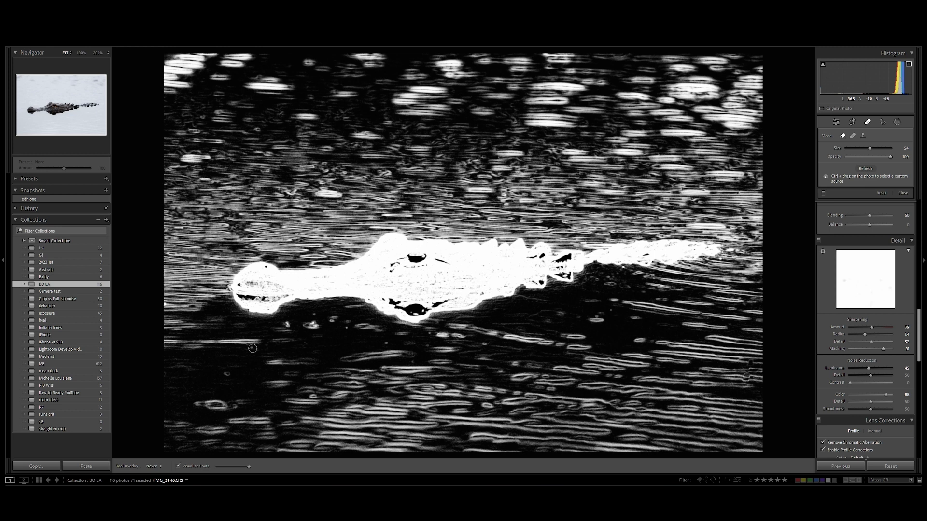
scroll(253, 348, "down", 3)
left_click(251, 348)
left_click(178, 466)
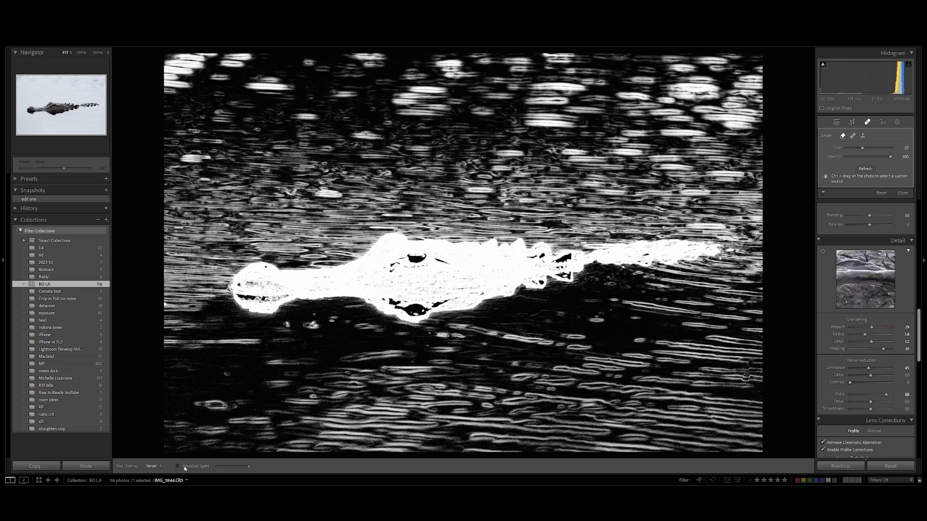